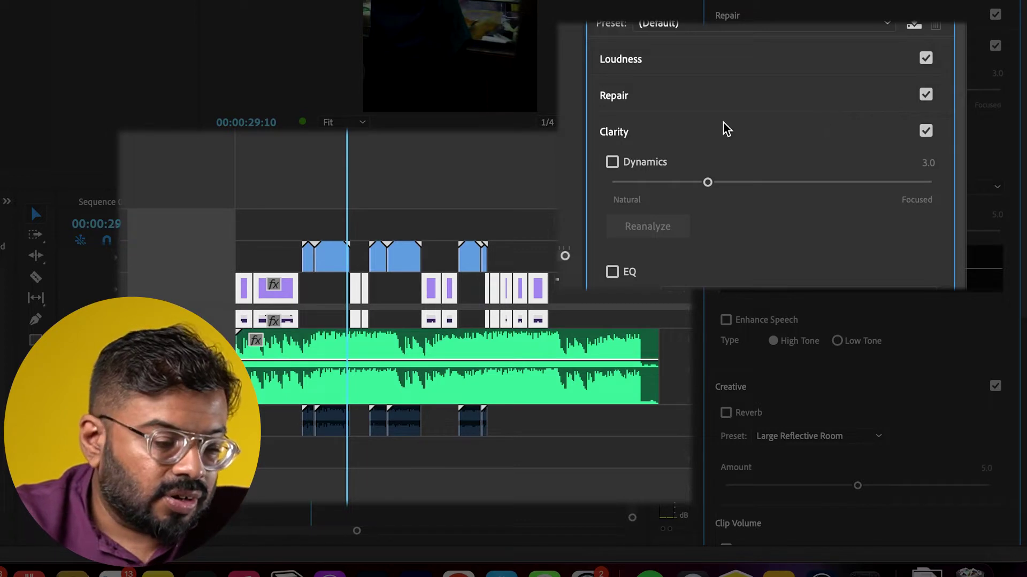
- Enable ducking against dialogue on the long music clip and generate its volume keyframes
key(Home)
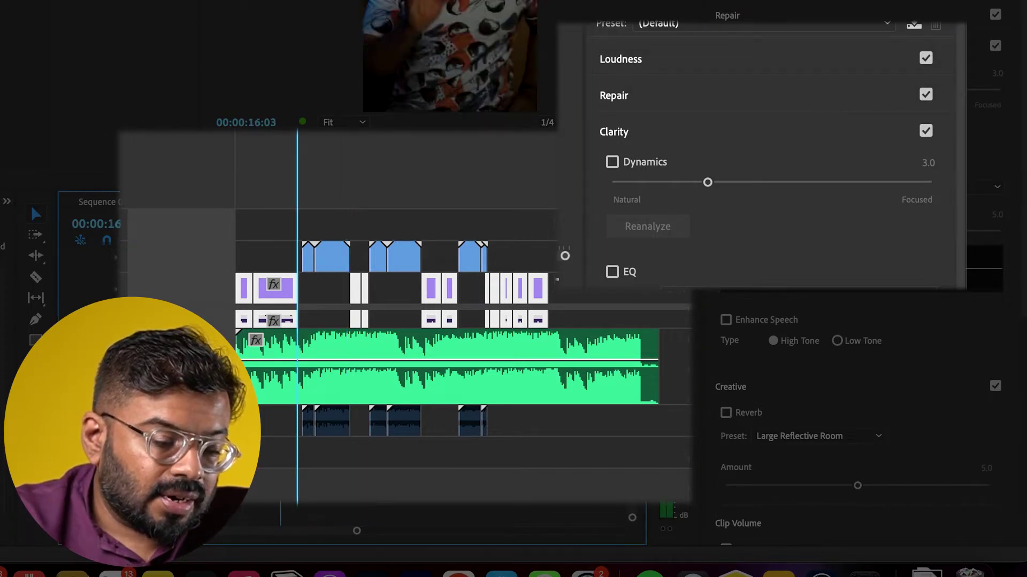
click(412, 350)
scroll(644, 113, down, 4)
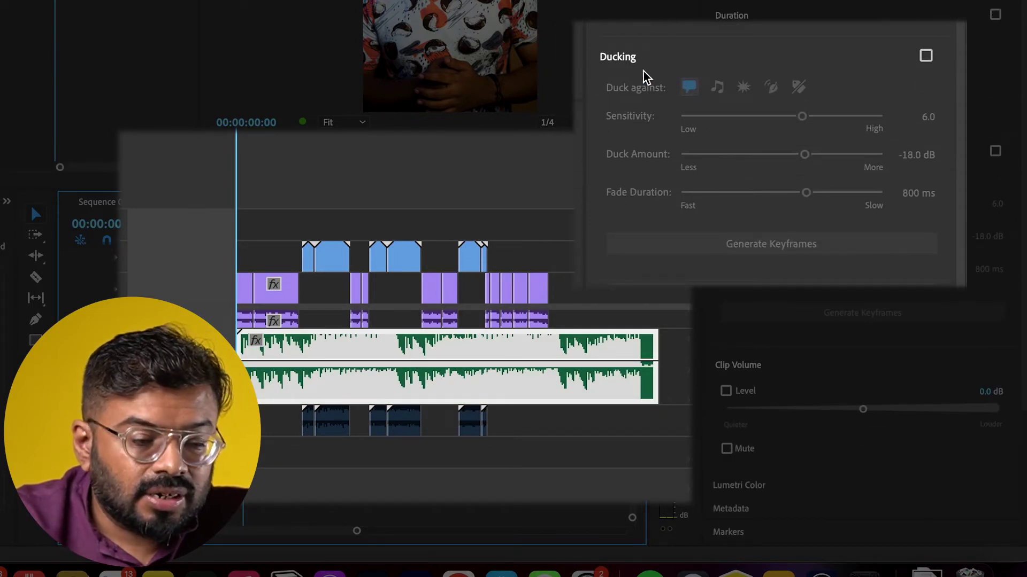
click(925, 57)
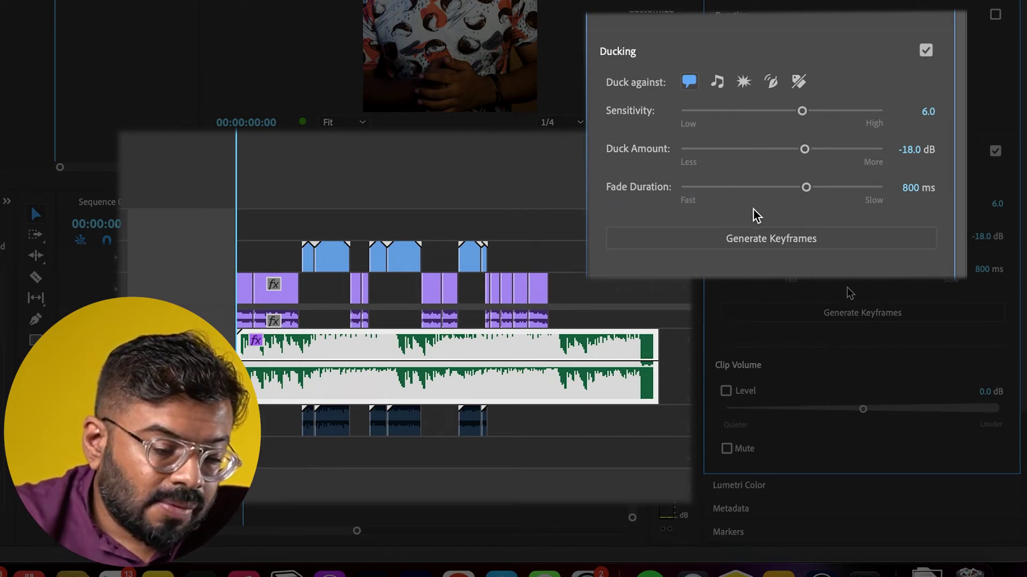
click(705, 237)
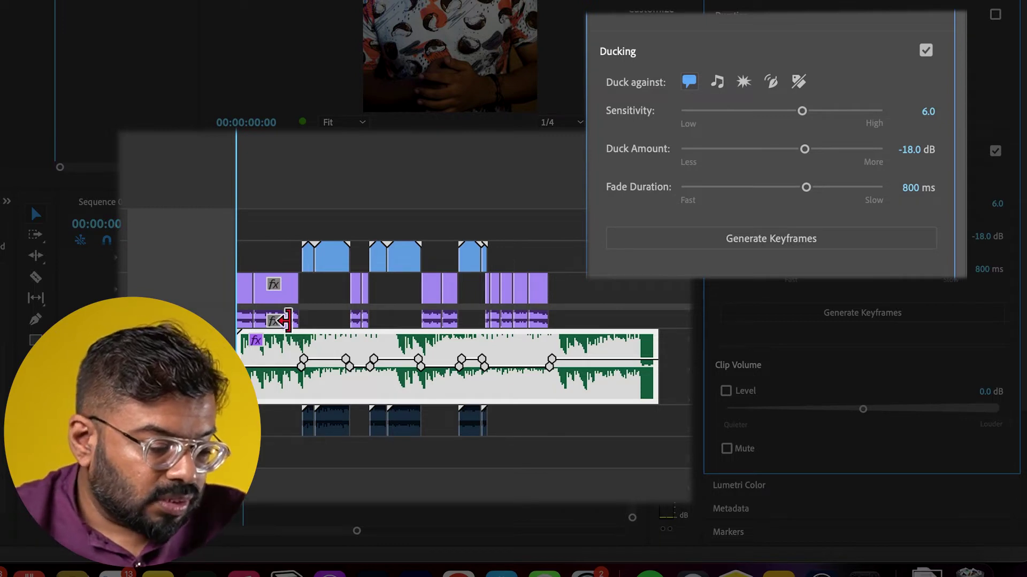
- Set the music clip's duck amount to -10.1 dB and regenerate the ducking keyframes
scroll(287, 319, up, 3)
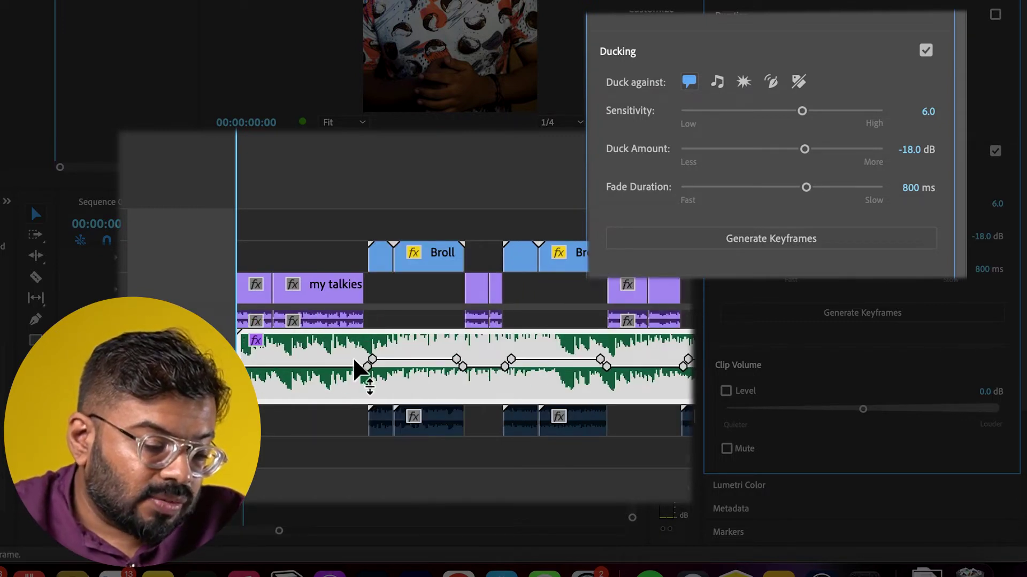
scroll(374, 378, up, 3)
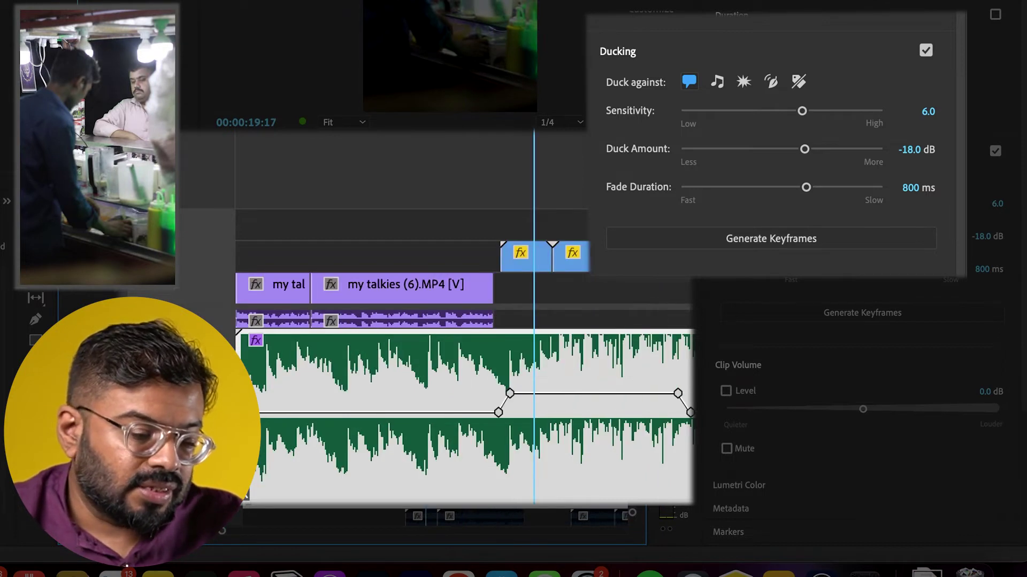
key(minus)
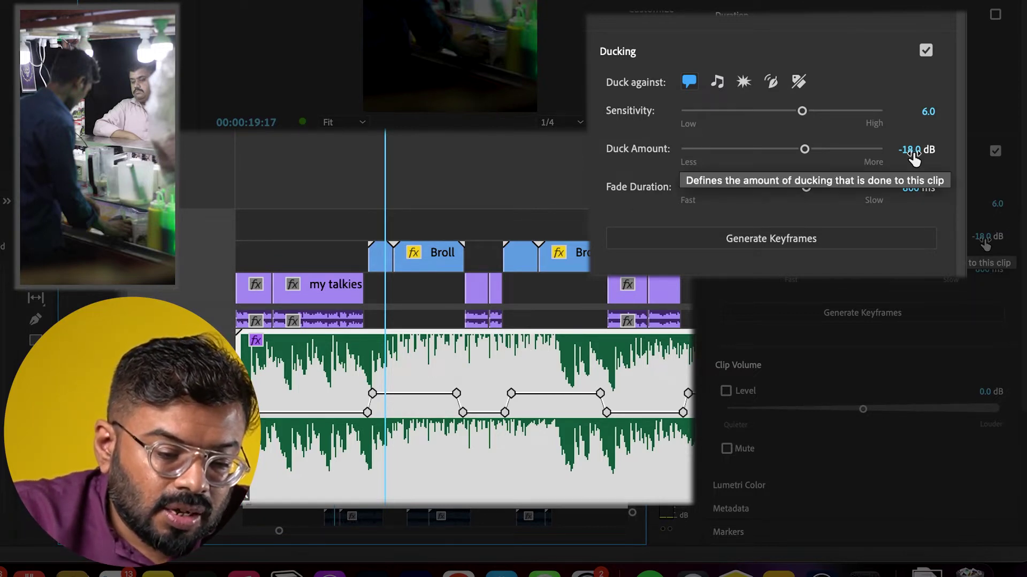
mouse_move(914, 158)
mouse_down()
mouse_move(900, 159)
mouse_move(916, 158)
mouse_up()
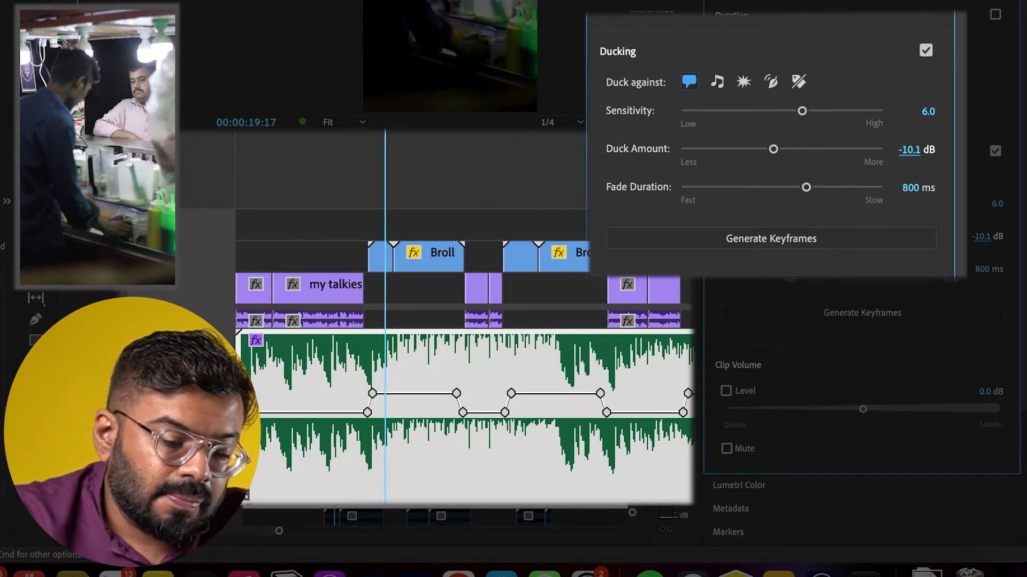
click(758, 240)
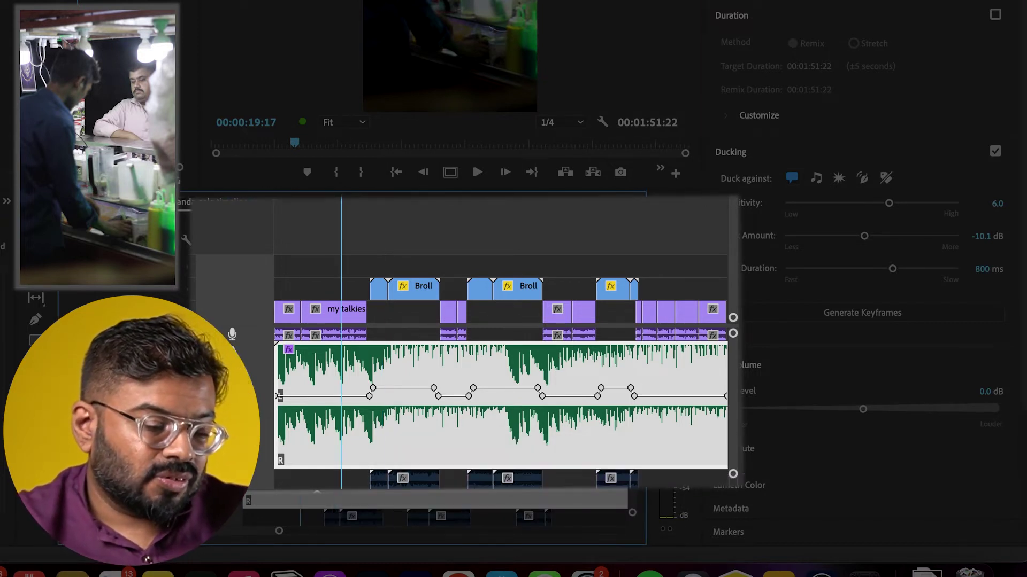
- Play the first talking clips to check the ducked music level under the speech
click(299, 227)
key(space)
key(=)
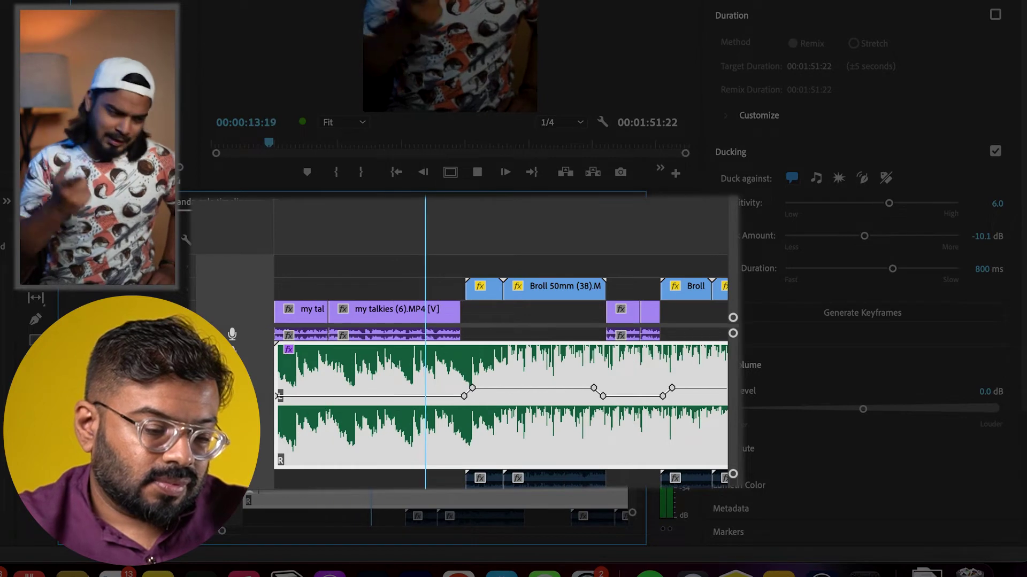
key(minus)
key(minus)
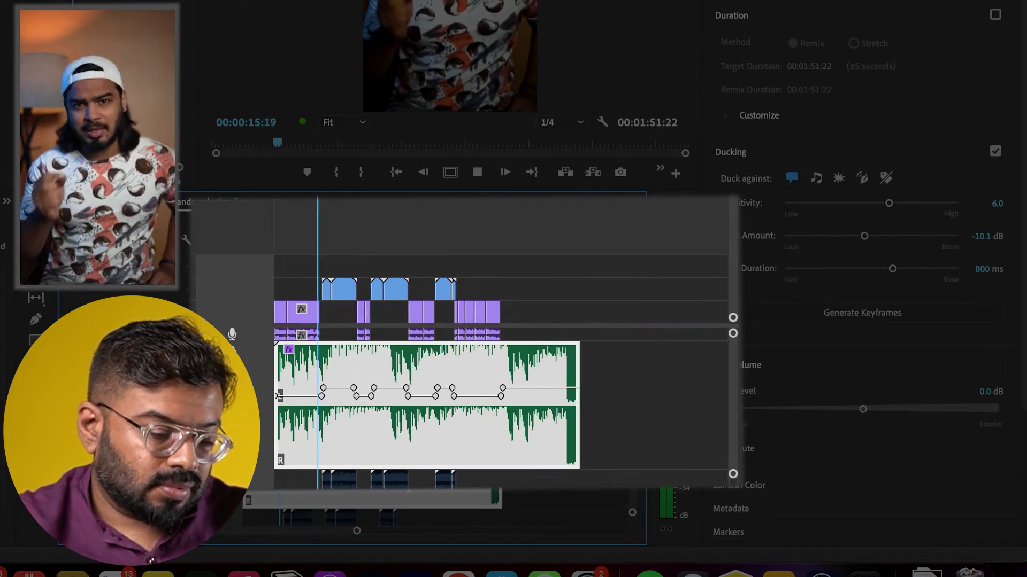
key(space)
- Play from just before Broll 50mm (4).MOV into the following talking clips to check how the music rises and dips
click(434, 229)
key(equal)
key(equal)
key(equal)
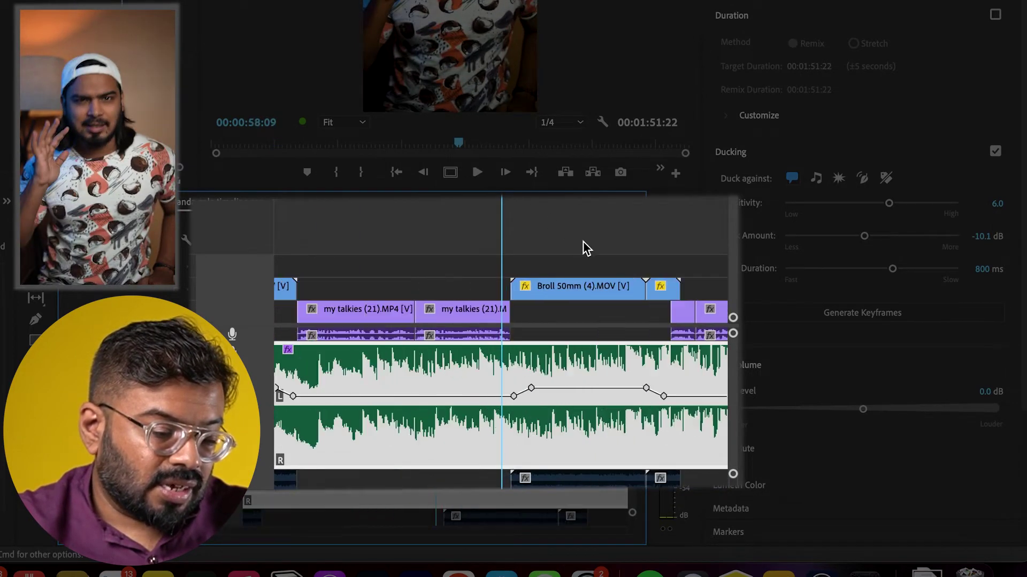
click(586, 289)
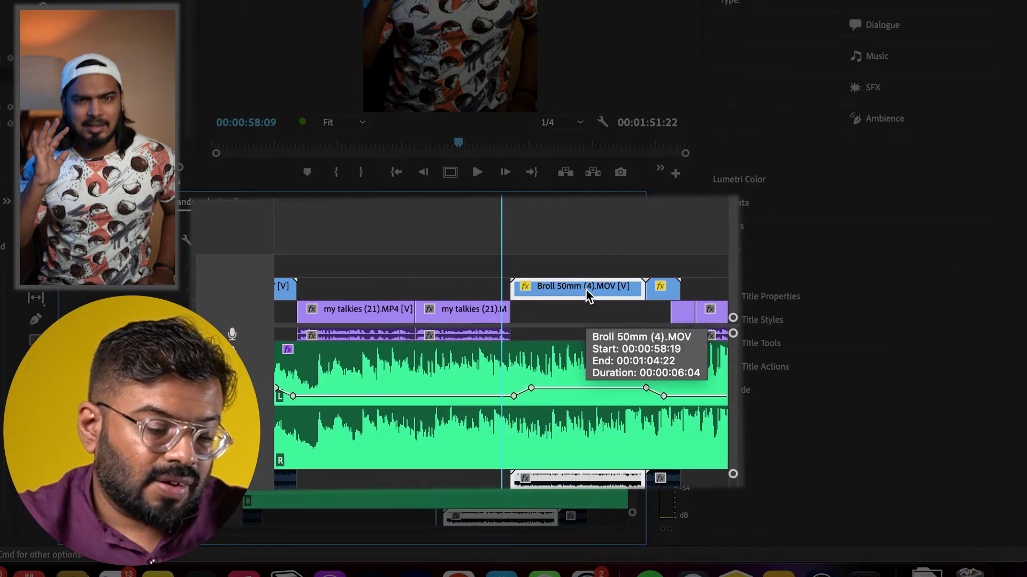
key(space)
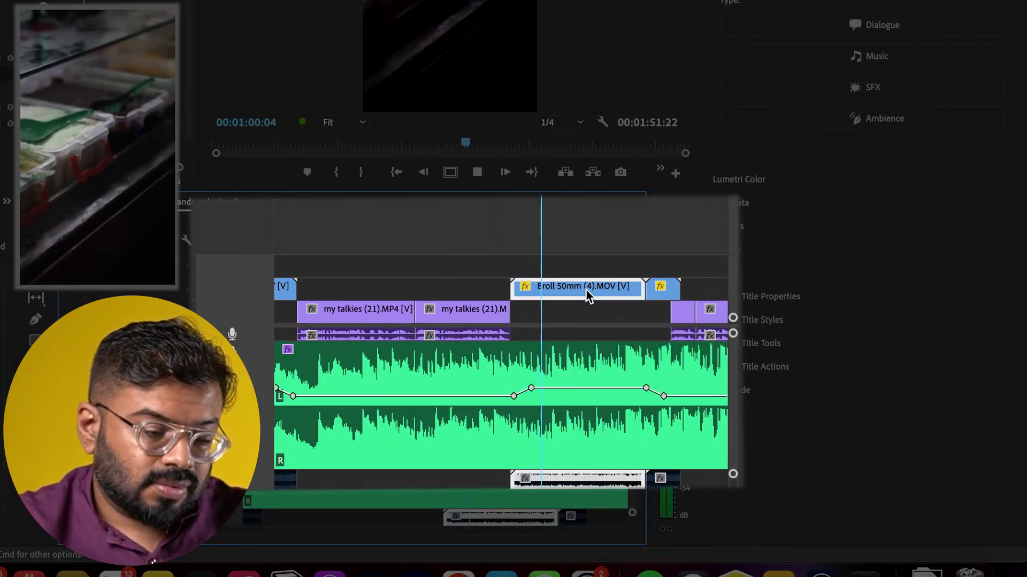
key(minus)
scroll(585, 294, up, 2)
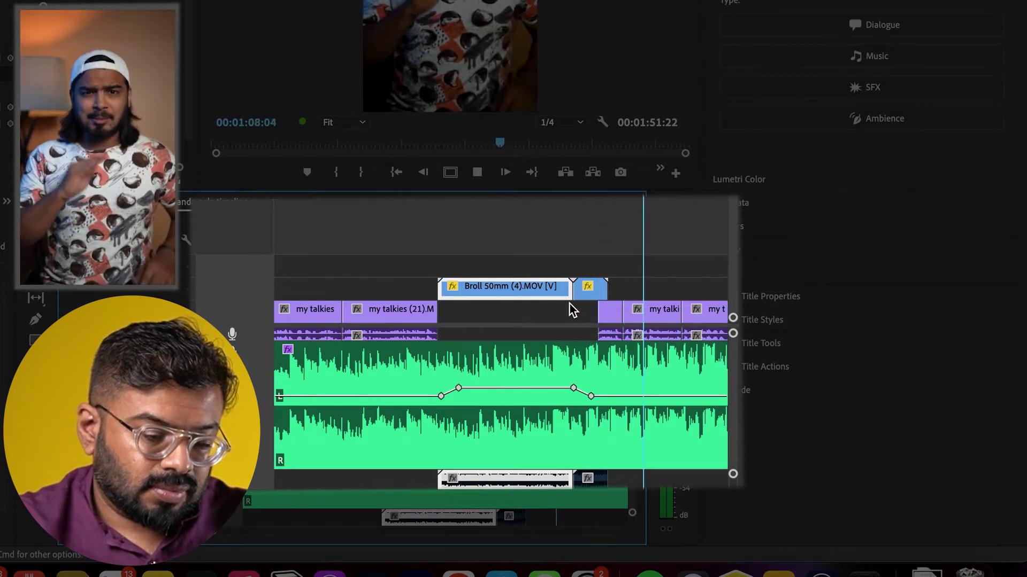
key(space)
key(minus)
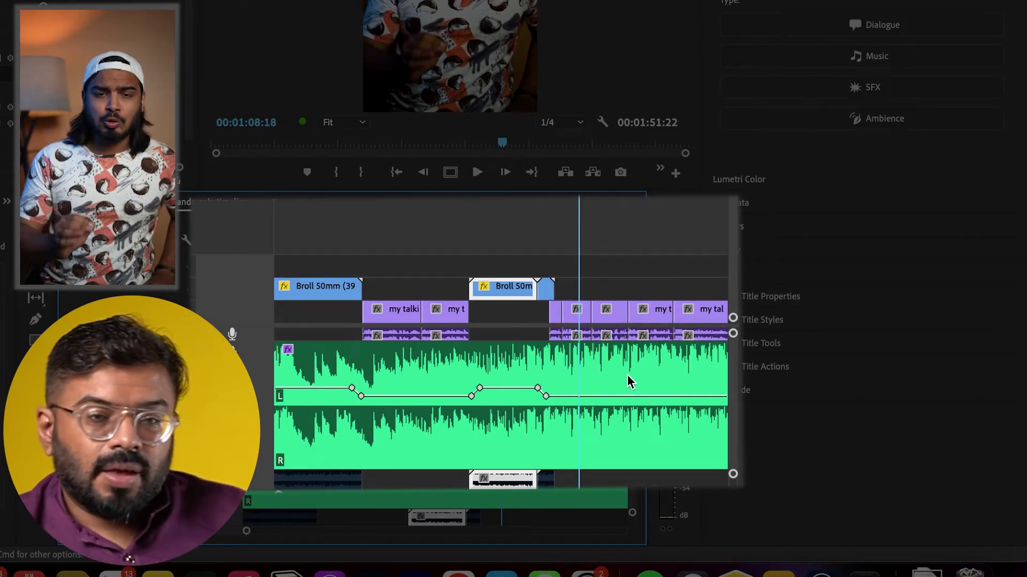
- Set the music clip's duck amount to -18.3 dB, regenerate the keyframes and play the result under the speech
click(629, 380)
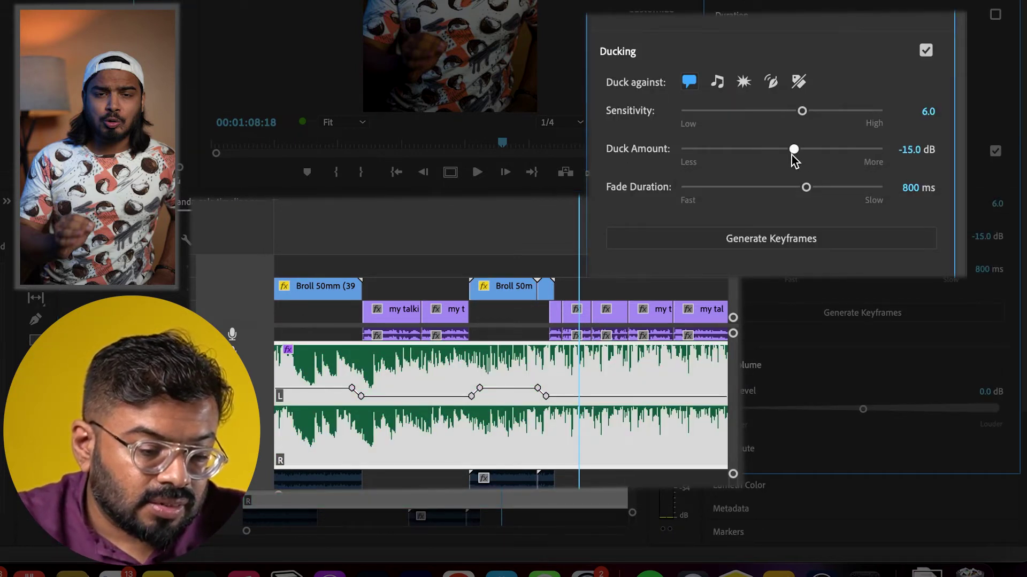
click(790, 237)
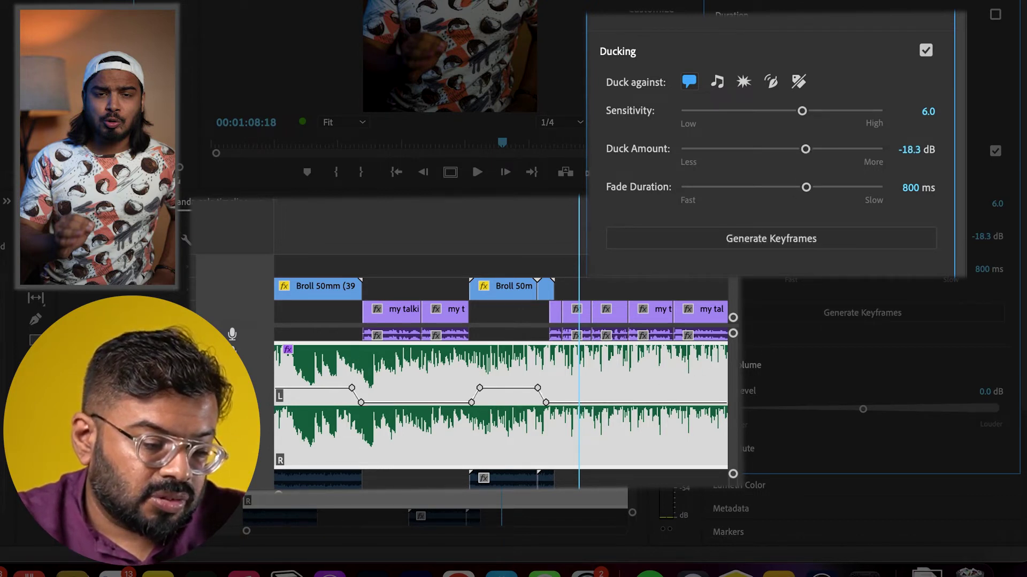
key(space)
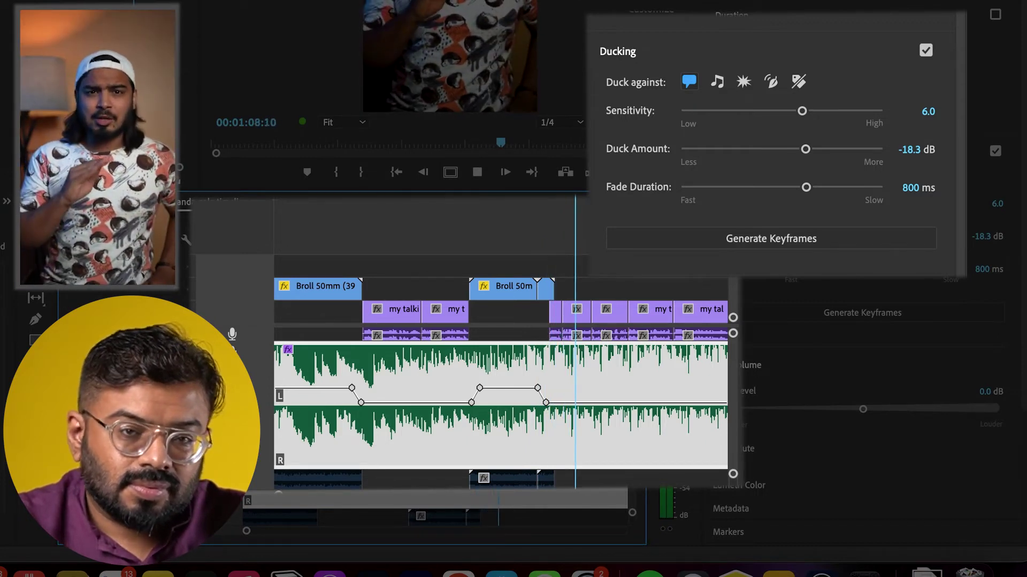
key(space)
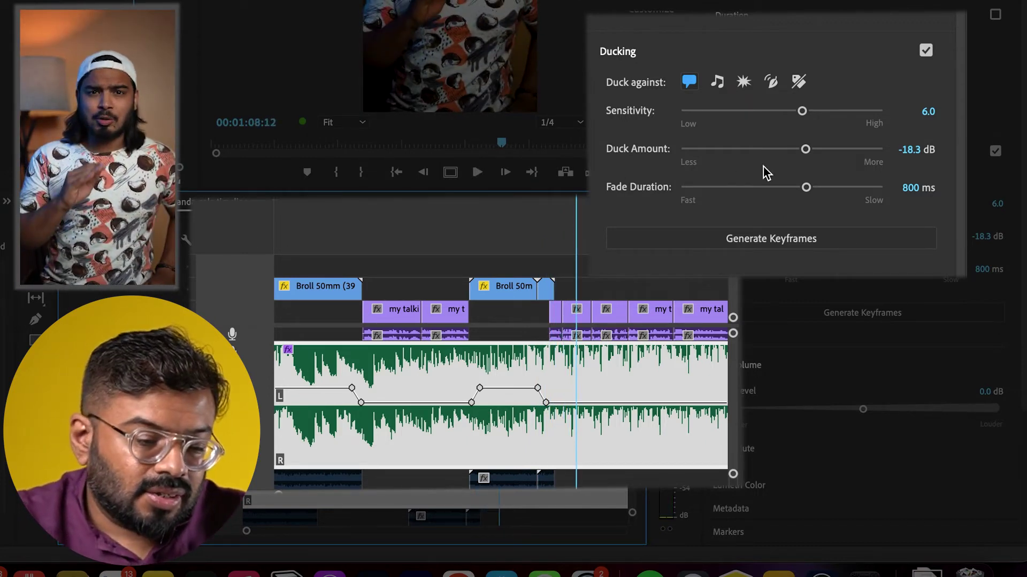
- Set the duck amount to -20.4 dB, regenerate the keyframes and play the transition from B-roll to speech
click(806, 149)
drag(814, 153, 814, 153)
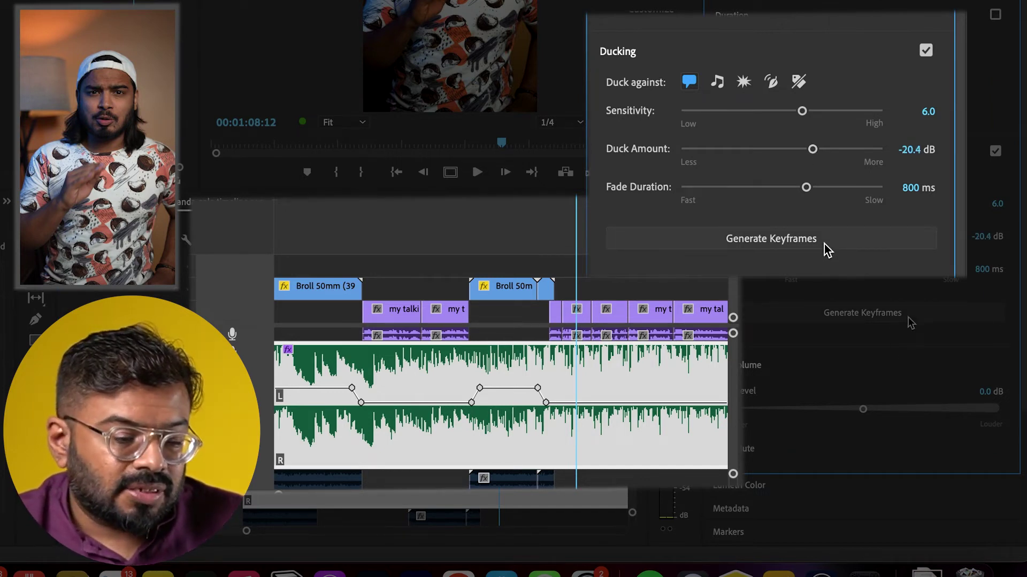
click(824, 243)
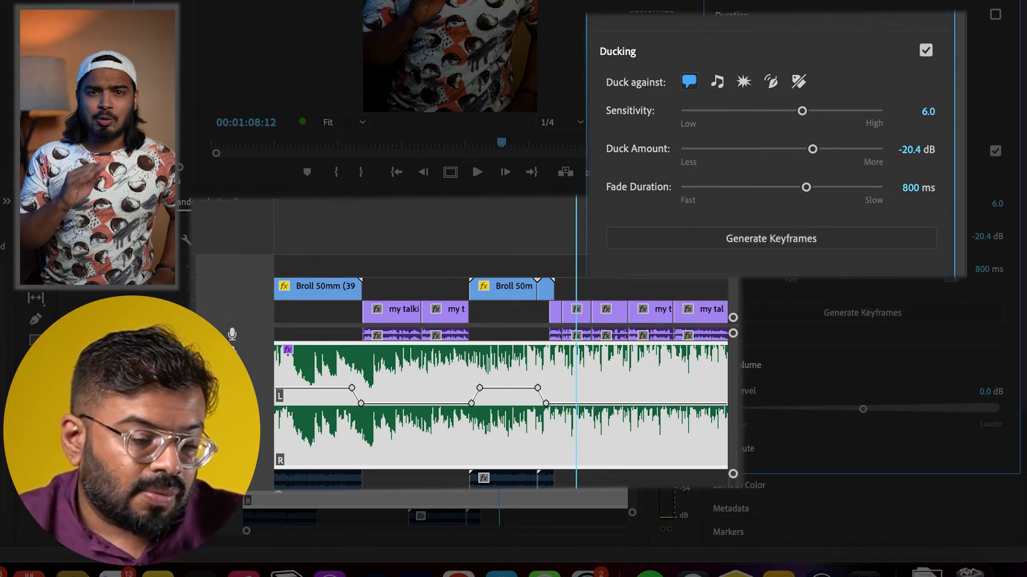
key(space)
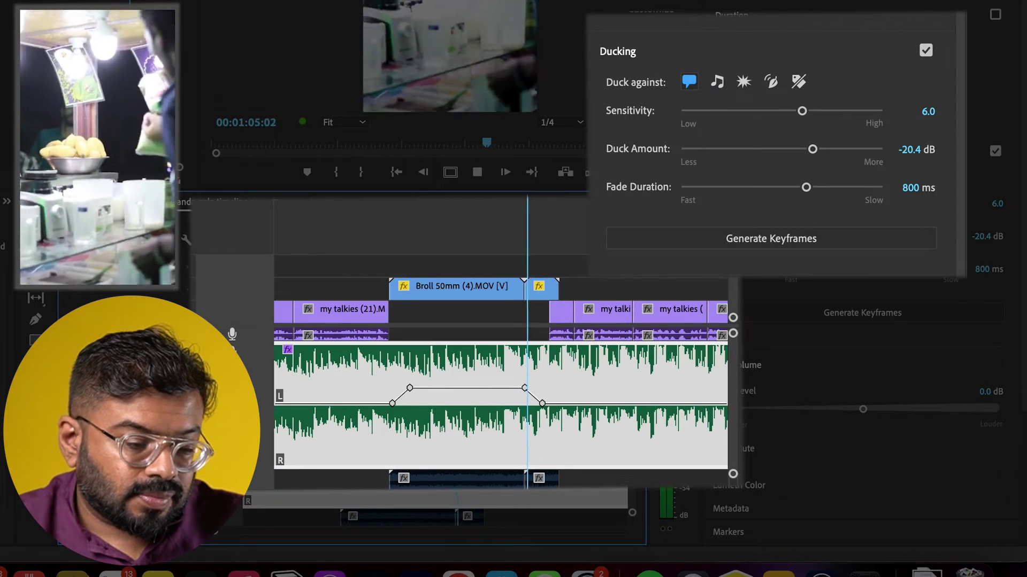
key(space)
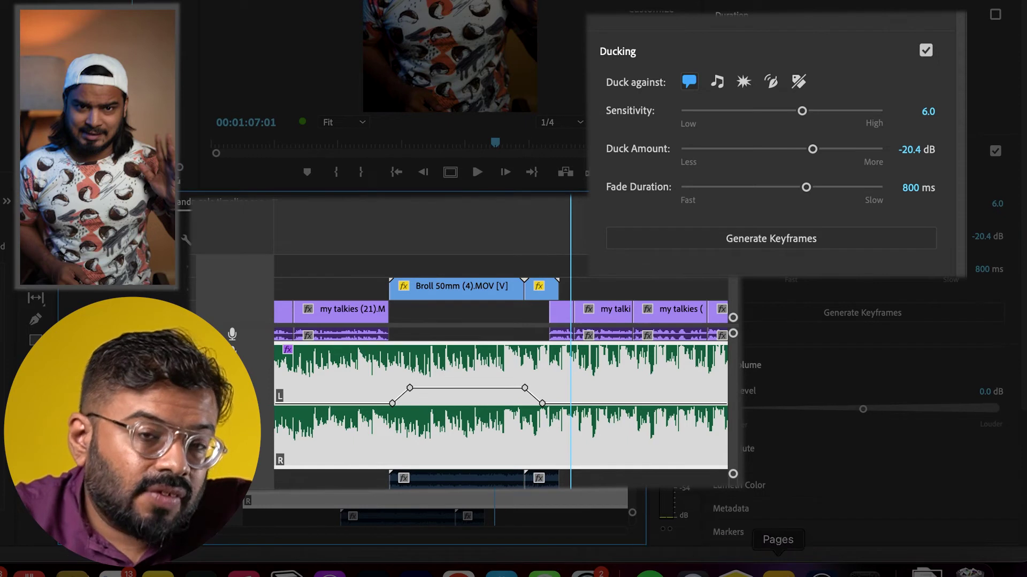
- Set the ducking fade duration to 50 ms, regenerate the music keyframes and play the transition into the talking clip
drag(806, 187, 595, 203)
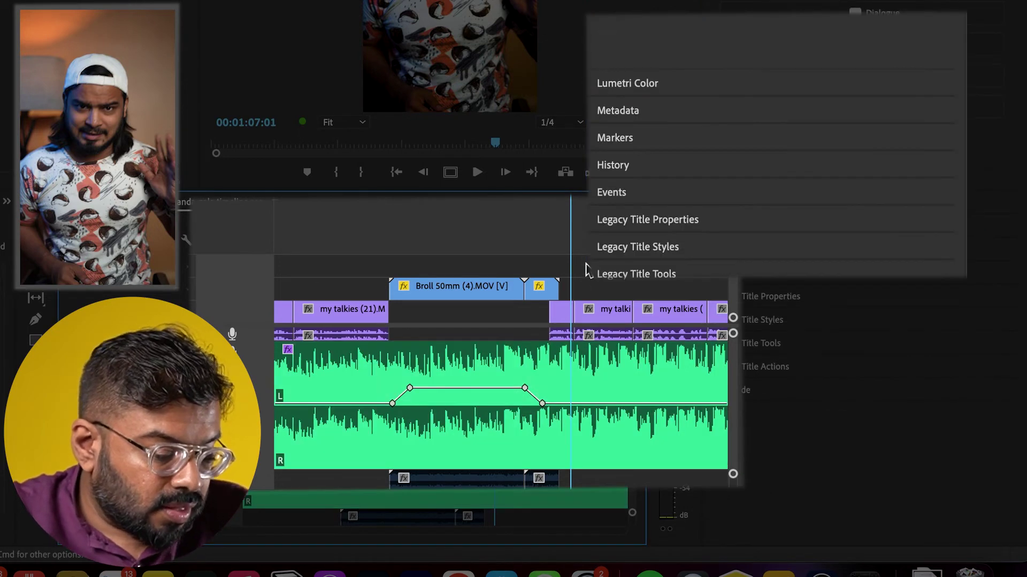
key(equal)
key(equal)
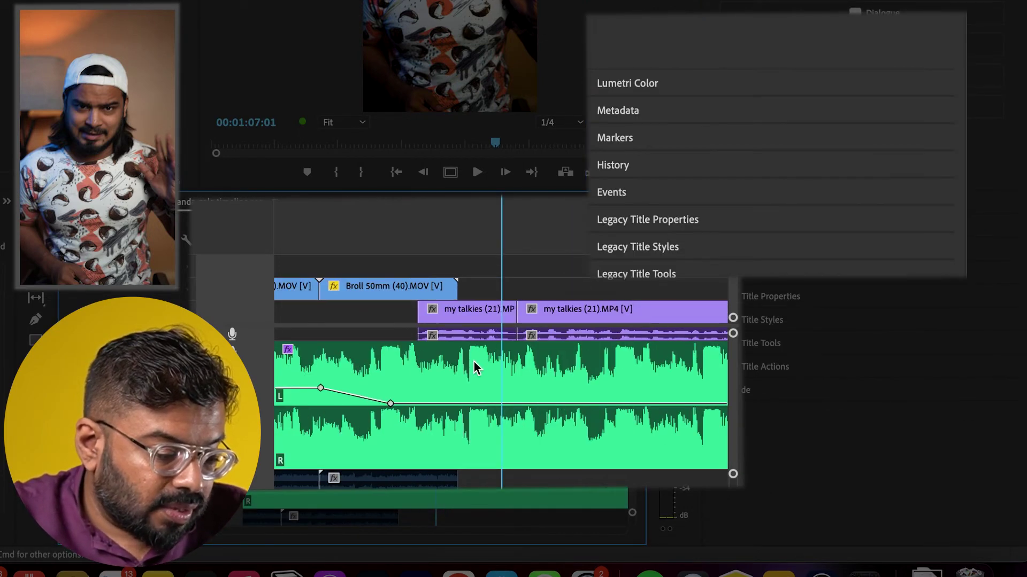
click(557, 381)
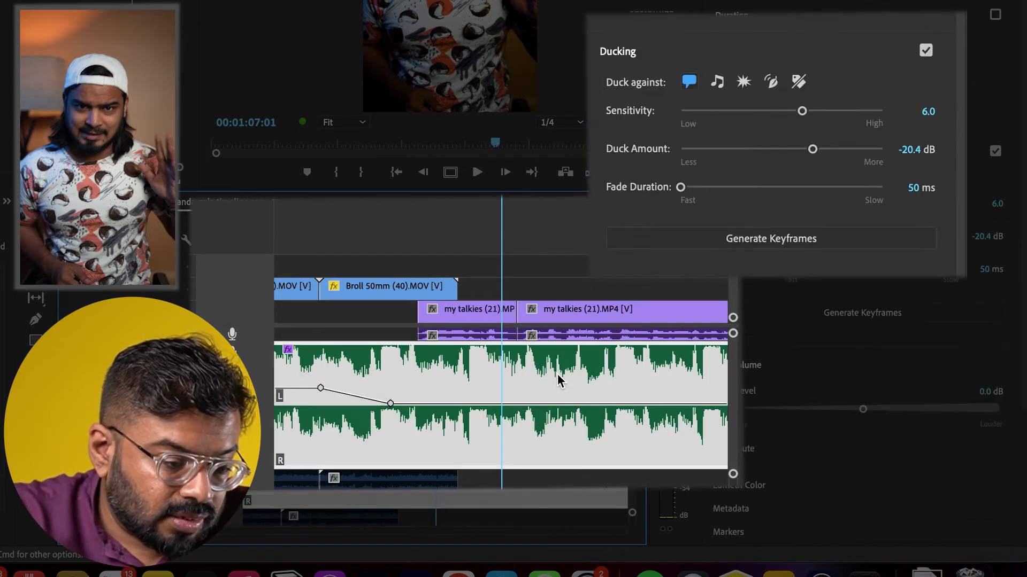
click(724, 239)
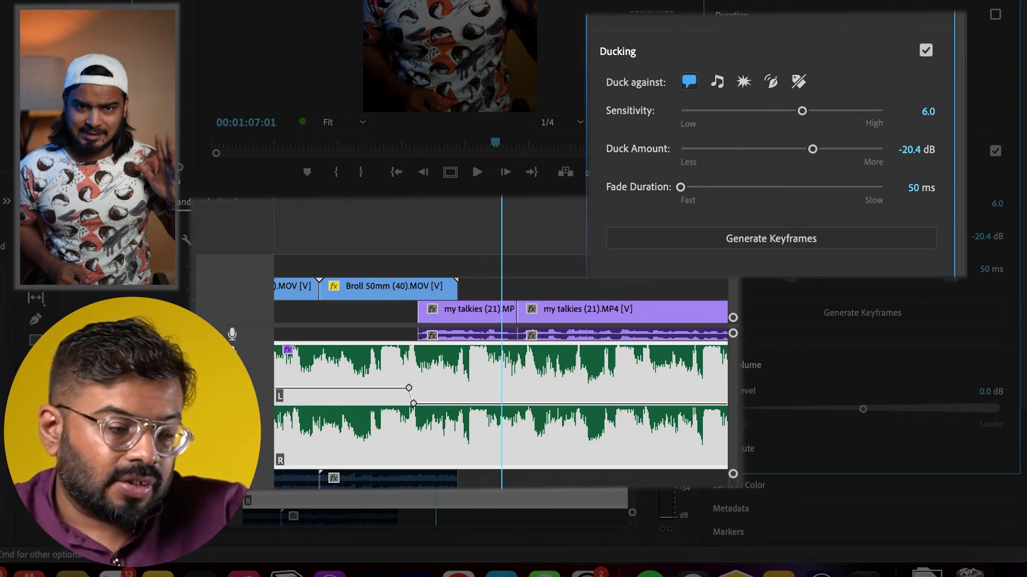
key(space)
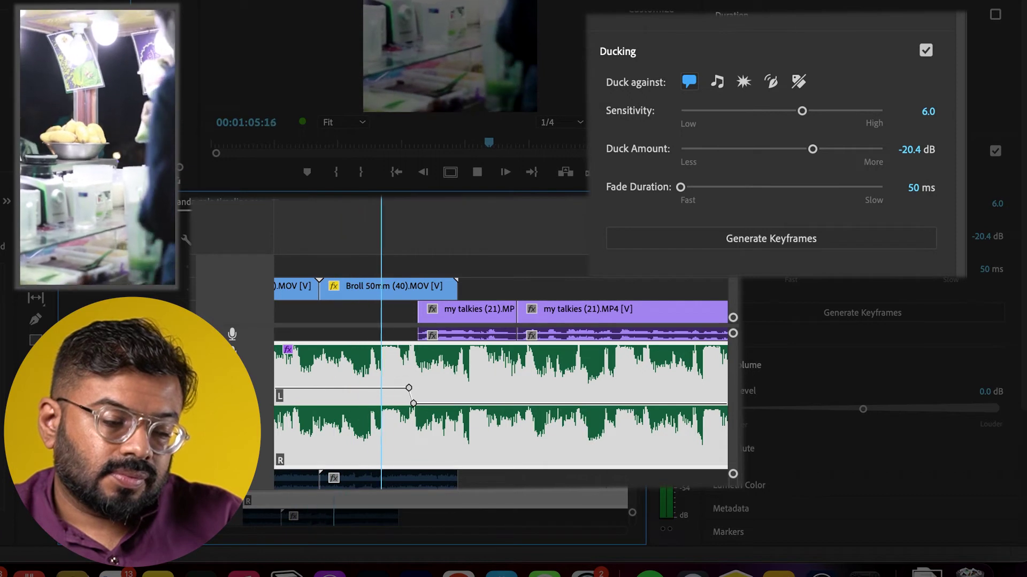
key(space)
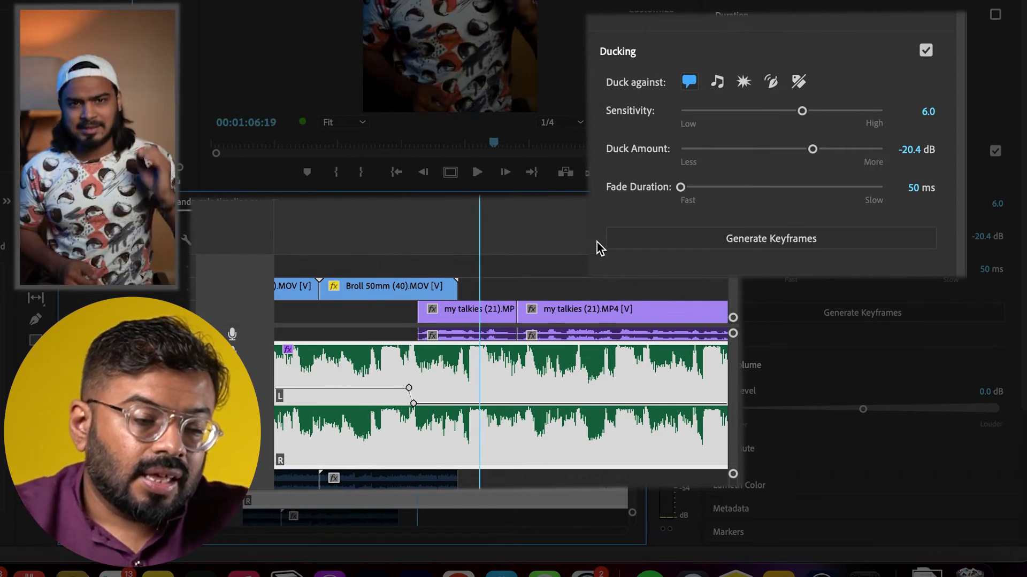
- Set the ducking fade duration to 1906 ms, regenerate the keyframes and play across Broll 50mm (4).MOV
drag(687, 190, 849, 188)
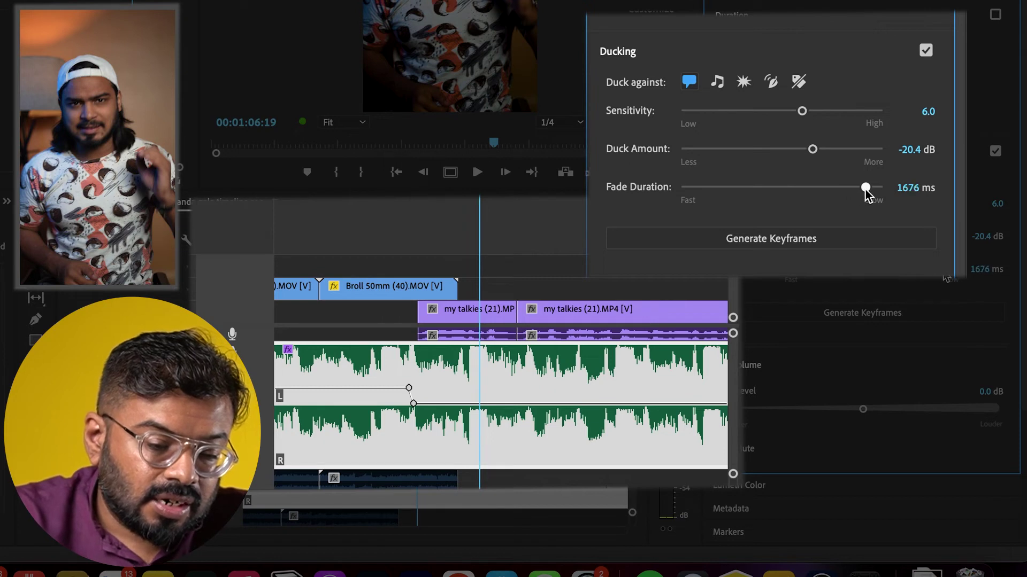
click(853, 236)
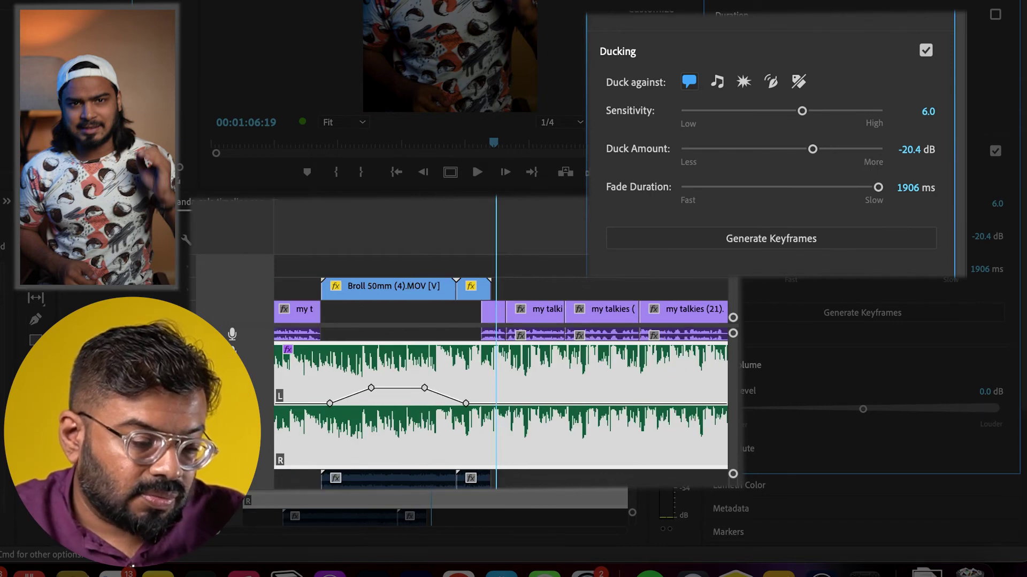
click(416, 227)
key(space)
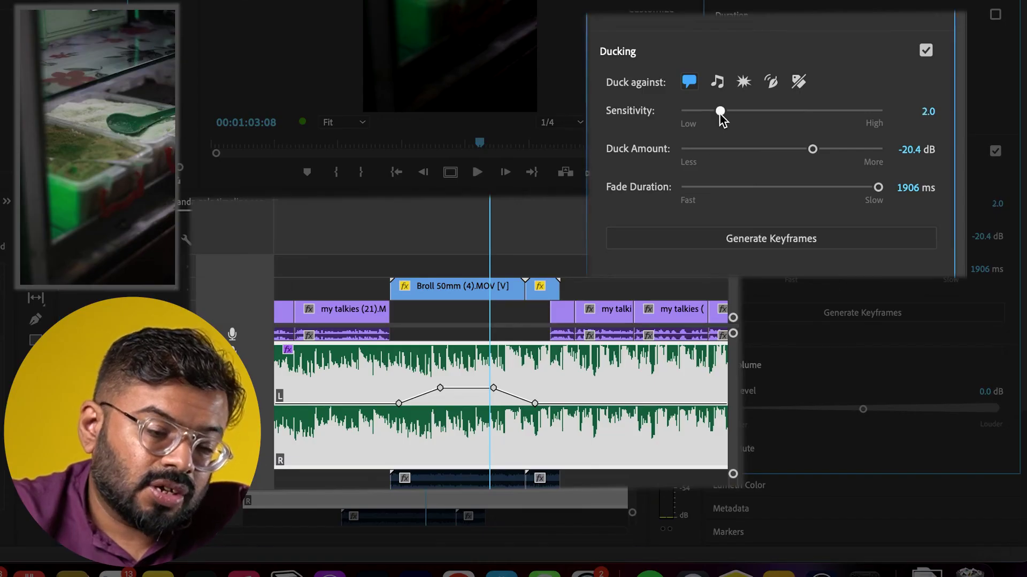
- Try ducking with sensitivity 0.0 by regenerating the music keyframes, and undo the regeneration
drag(720, 113, 611, 124)
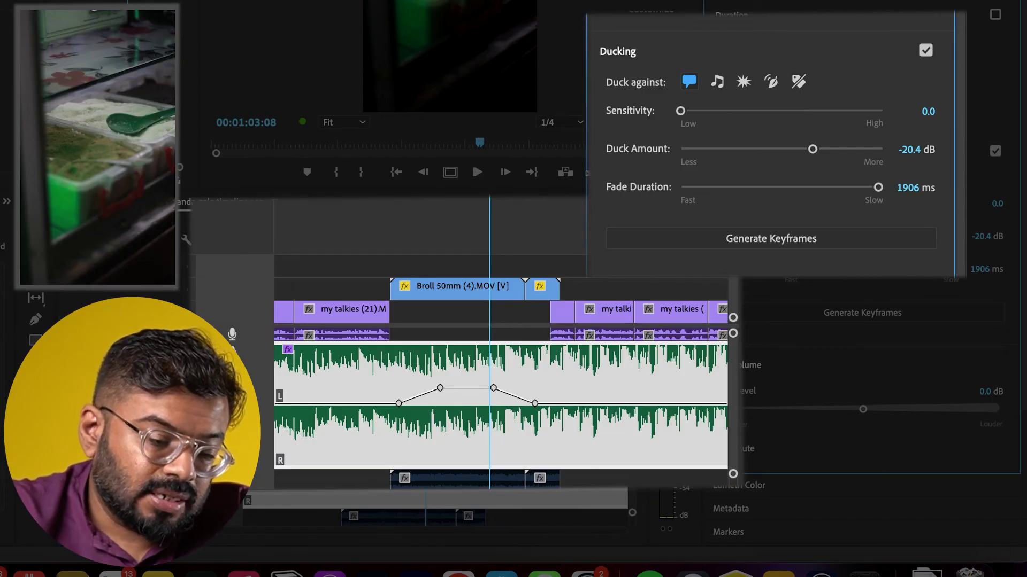
click(721, 241)
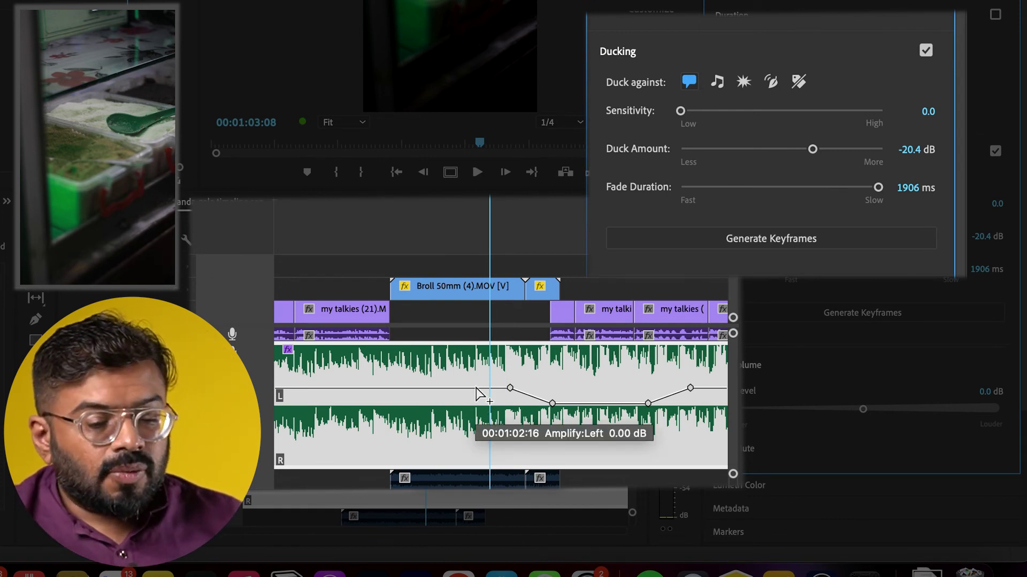
key(super+z)
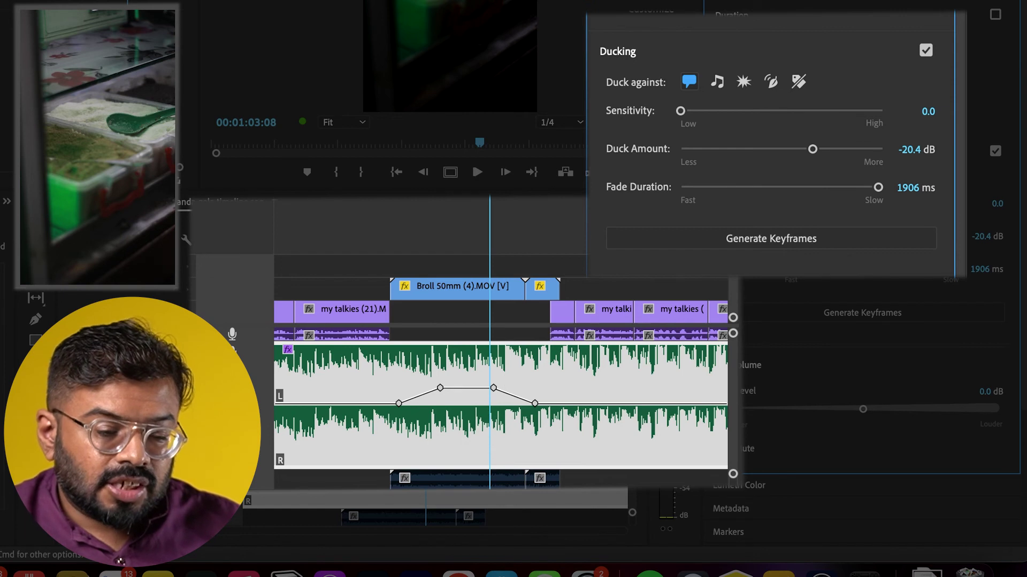
- Set the ducking sensitivity to 6 and regenerate the music clip's keyframes
click(929, 112)
text(6)
click(882, 234)
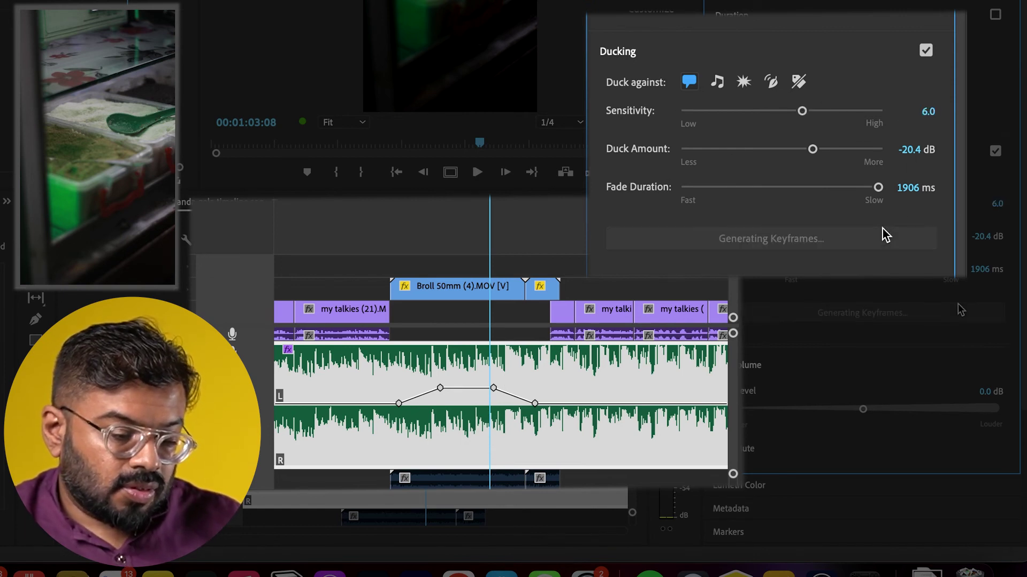
- Play the end of the last talking clip, my talkies (22).MP4, to check how the music fades back up
key(minus)
key(minus)
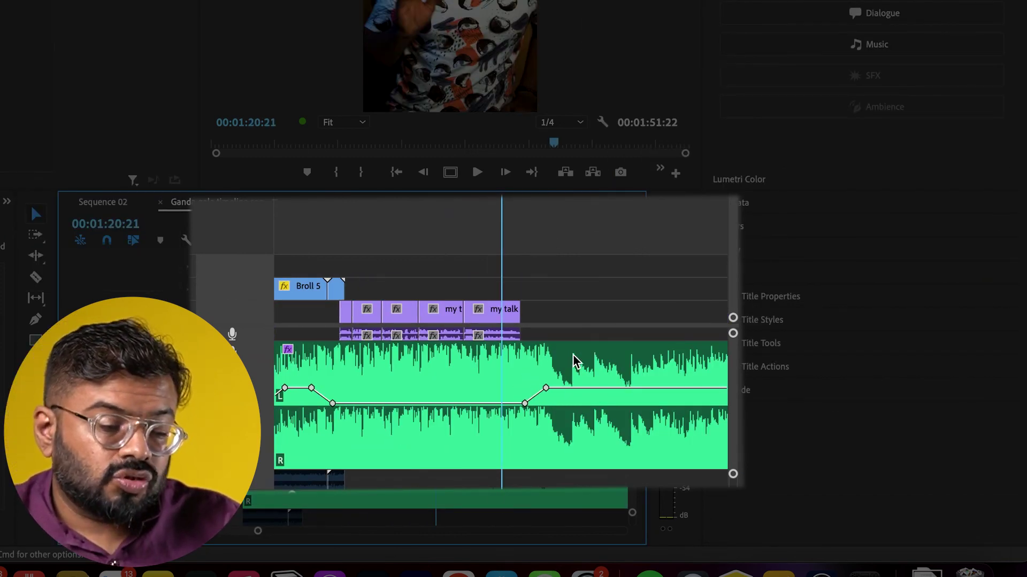
key(space)
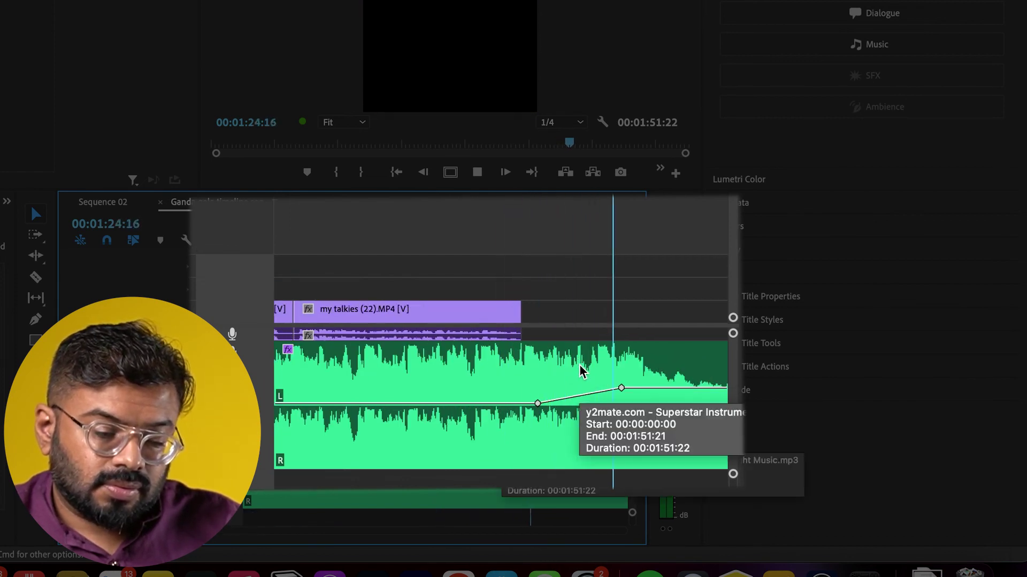
key(space)
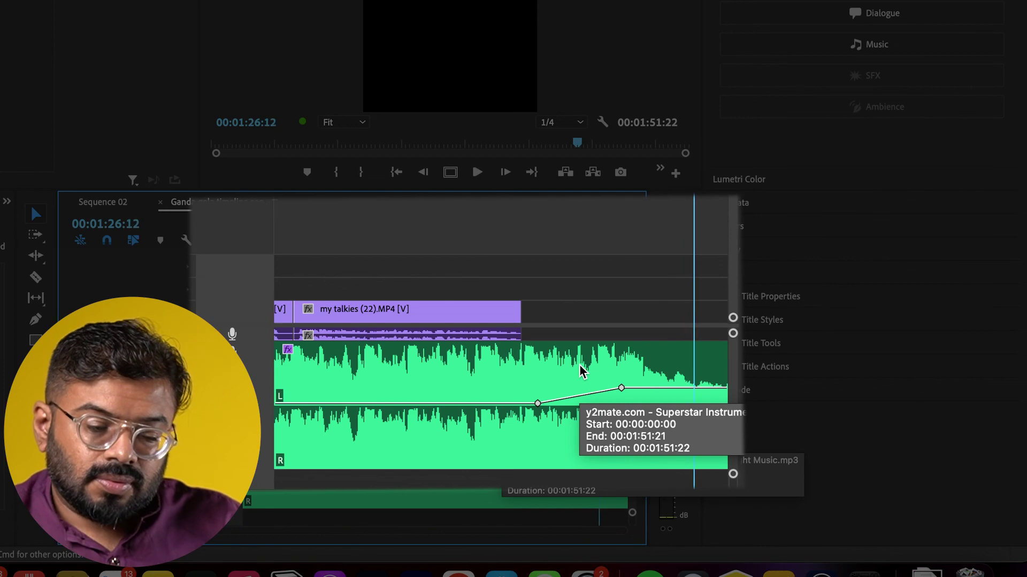